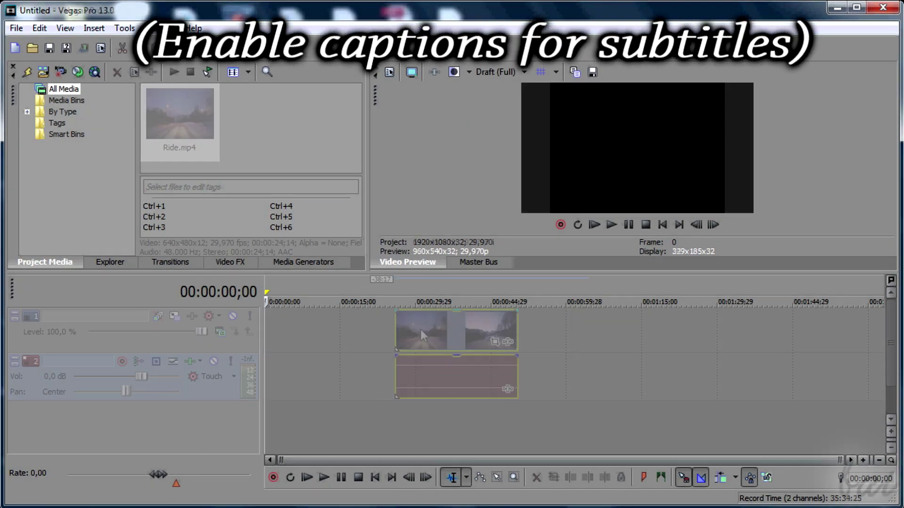
# Shift the Ride.mp4 events, delete the audio track, and play the clip
pyautogui.moveTo(420, 329); pyautogui.dragTo(304, 320)
pyautogui.rightClick(411, 370)
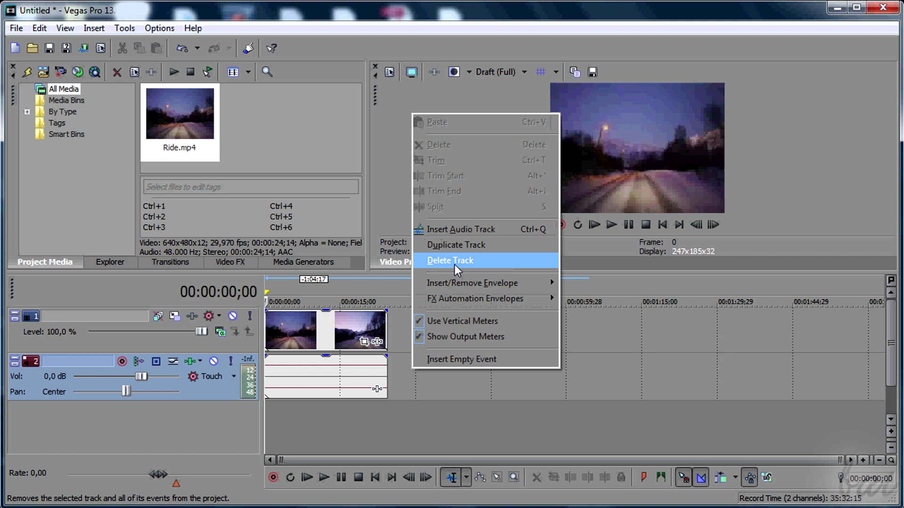
pyautogui.click(454, 261)
pyautogui.click(640, 248)
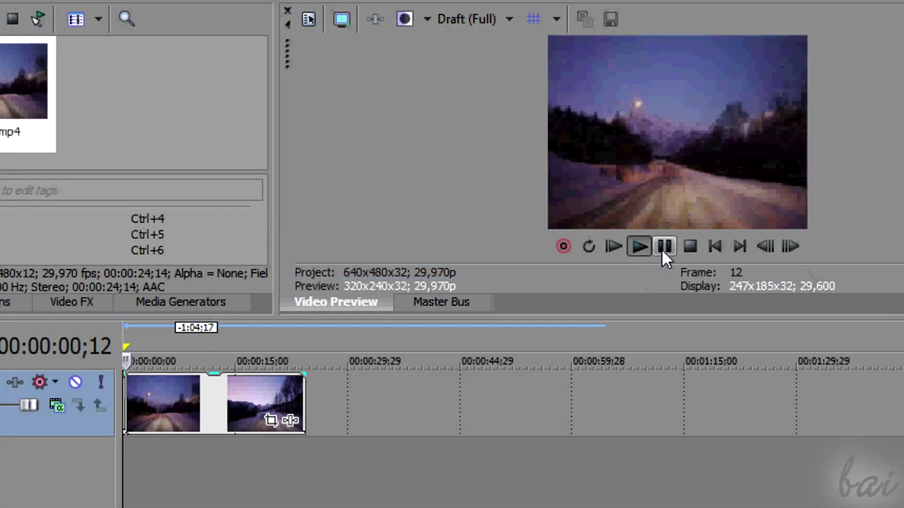
# Set preview quality to Preview (Full) and play the clip again
pyautogui.click(475, 18)
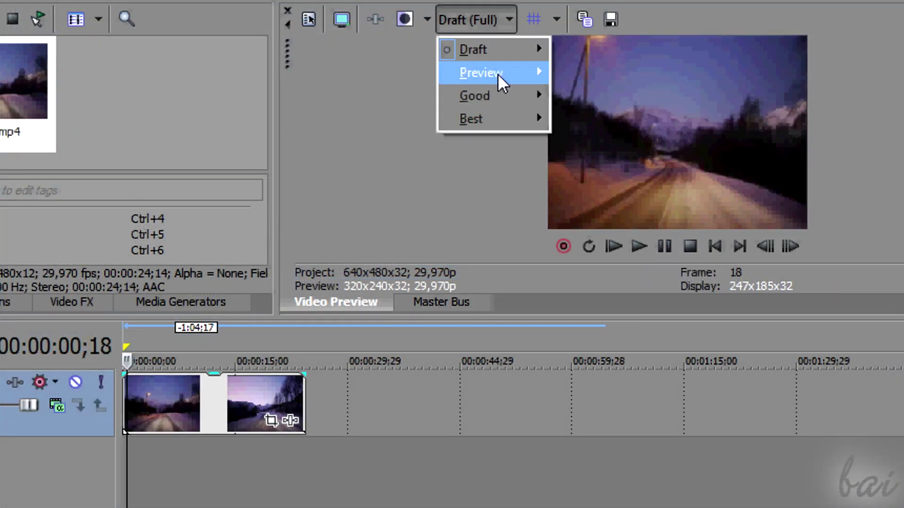
pyautogui.moveTo(498, 74)
pyautogui.click(583, 93)
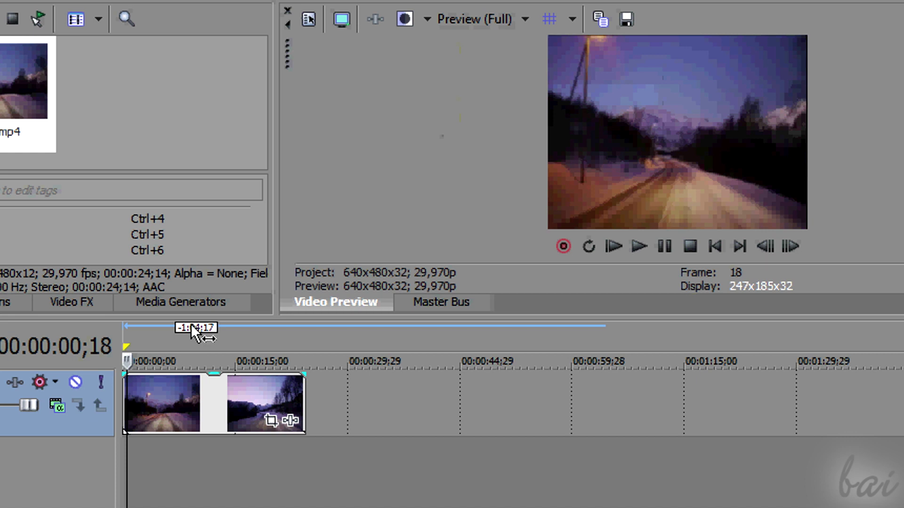
pyautogui.click(640, 246)
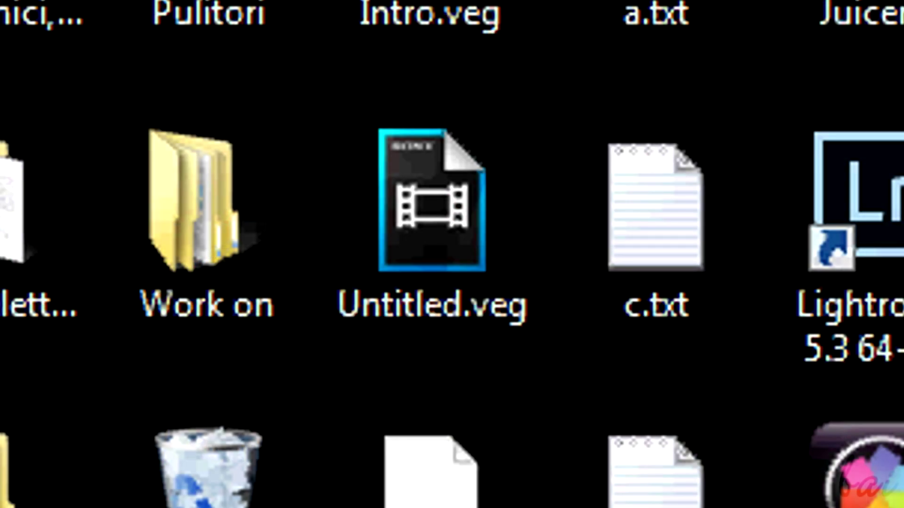
# Select the Untitled.veg project file on the desktop
pyautogui.moveTo(374, 245)
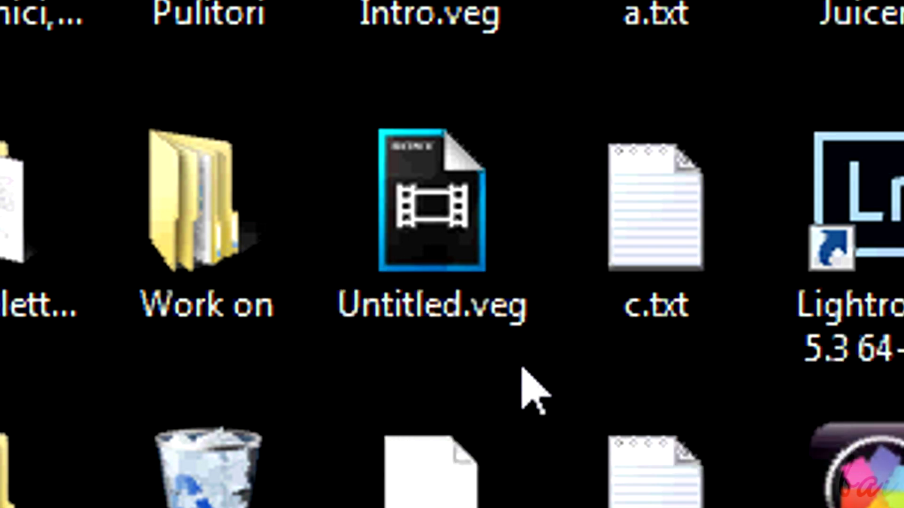
pyautogui.click(377, 205)
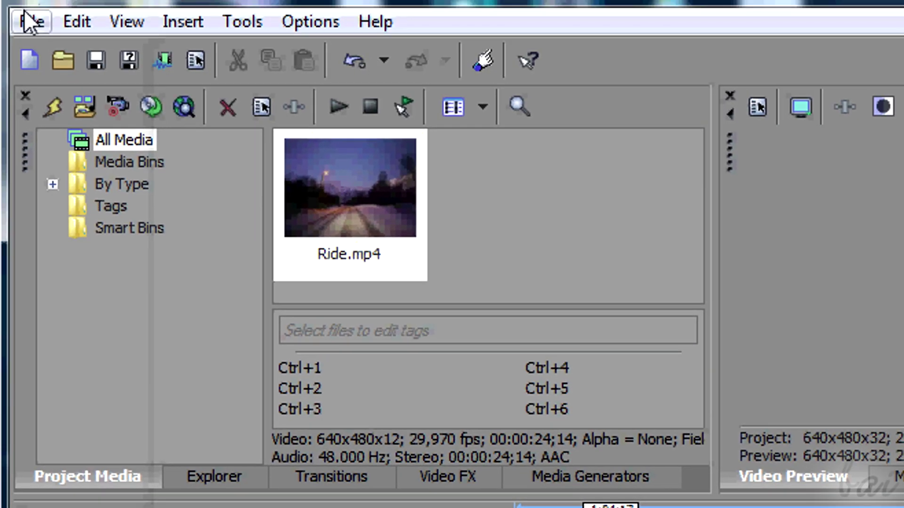
# Choose File > Render As to open the Render As dialog
pyautogui.click(27, 16)
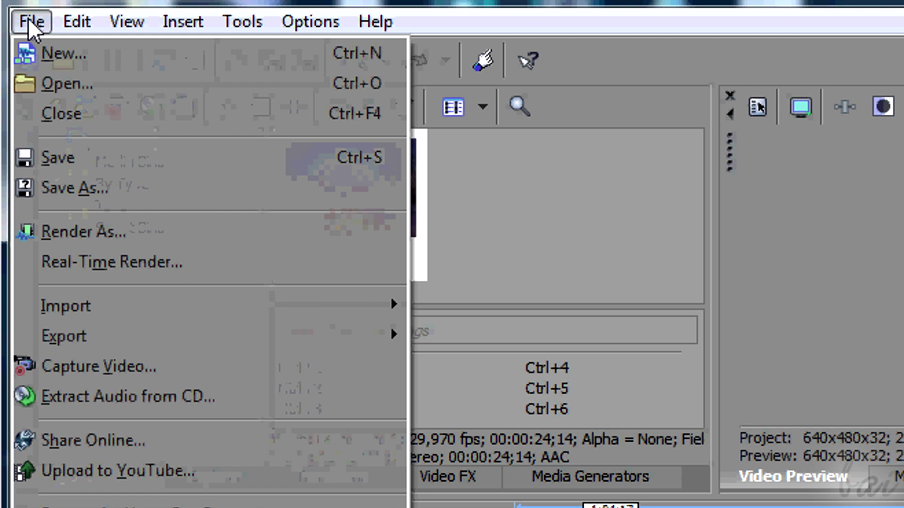
pyautogui.click(111, 235)
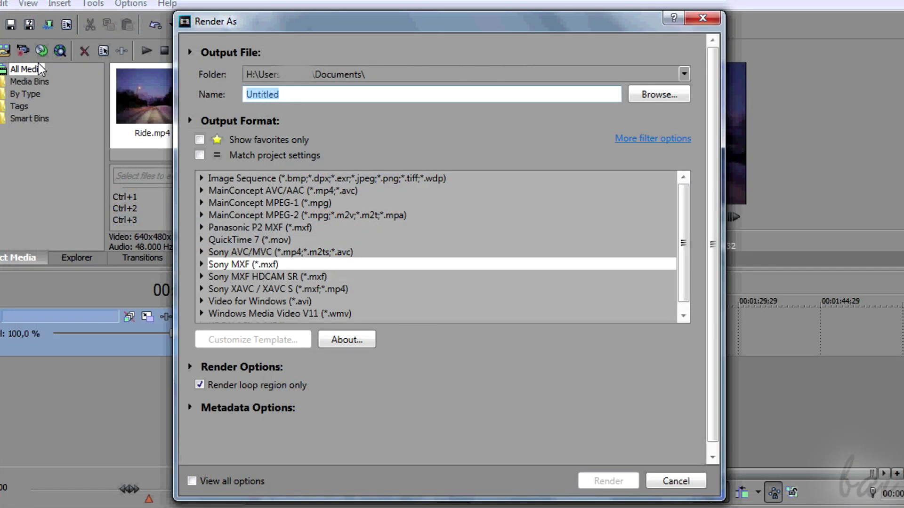
# Pick MainConcept AVC/AAC (*.mp4;*.avc) and its Sony Tablet 1080p template
pyautogui.moveTo(381, 179); pyautogui.dragTo(287, 315)
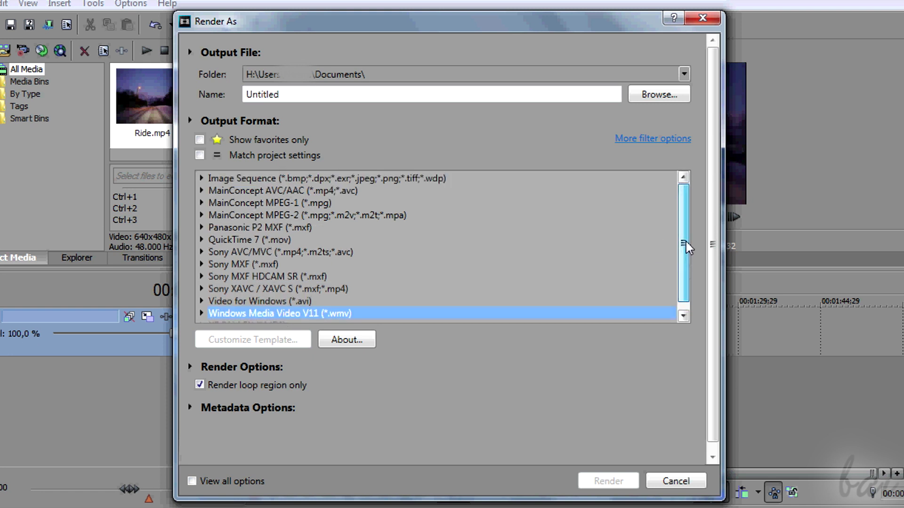
pyautogui.click(313, 276)
pyautogui.click(282, 179)
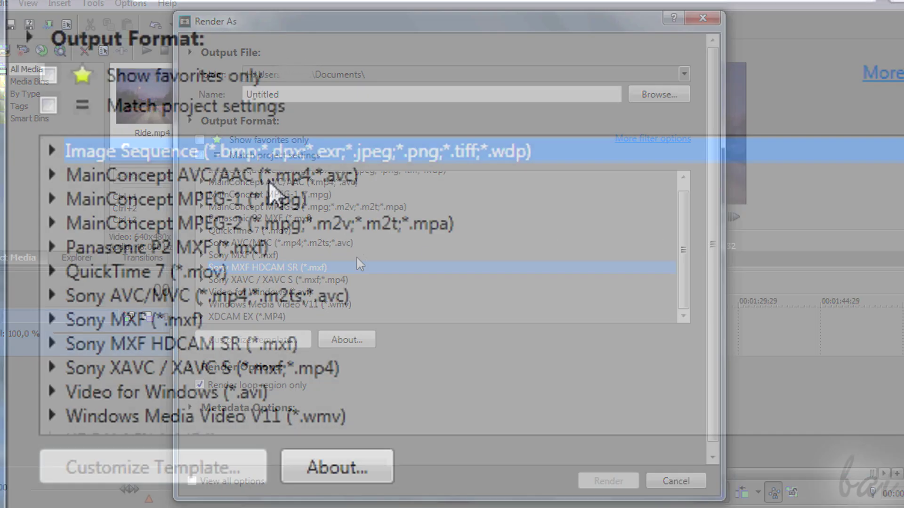
pyautogui.click(307, 194)
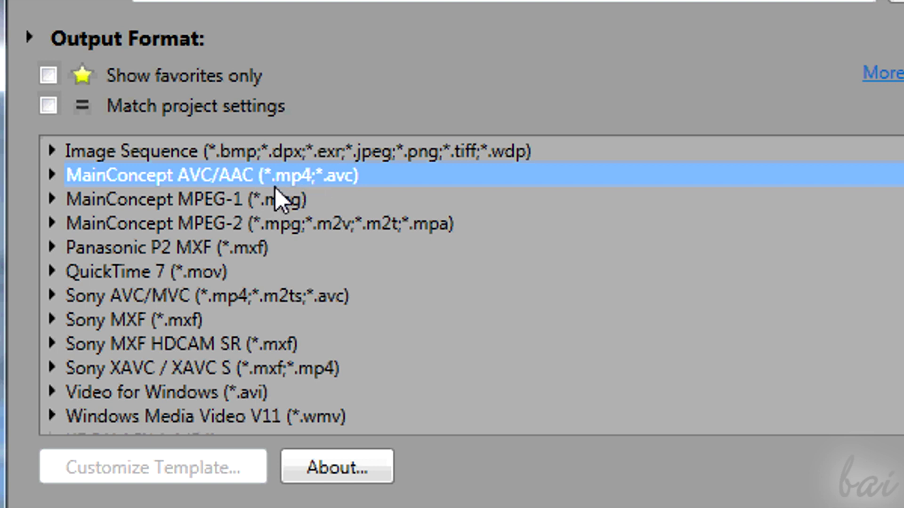
pyautogui.click(51, 176)
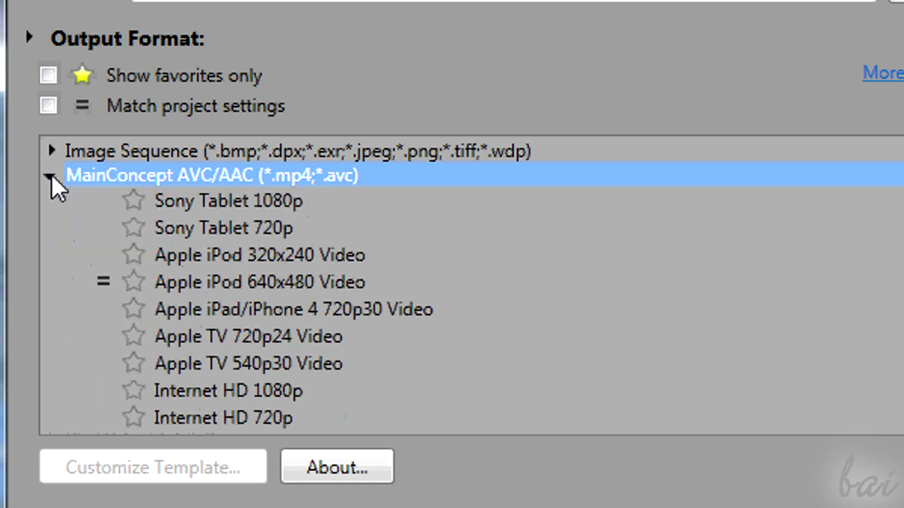
pyautogui.click(234, 207)
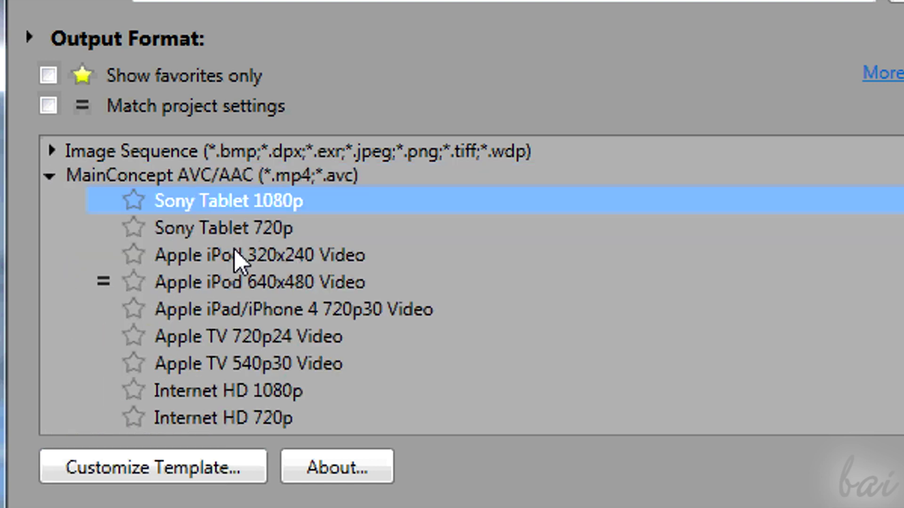
pyautogui.scroll(-3, 240, 291)
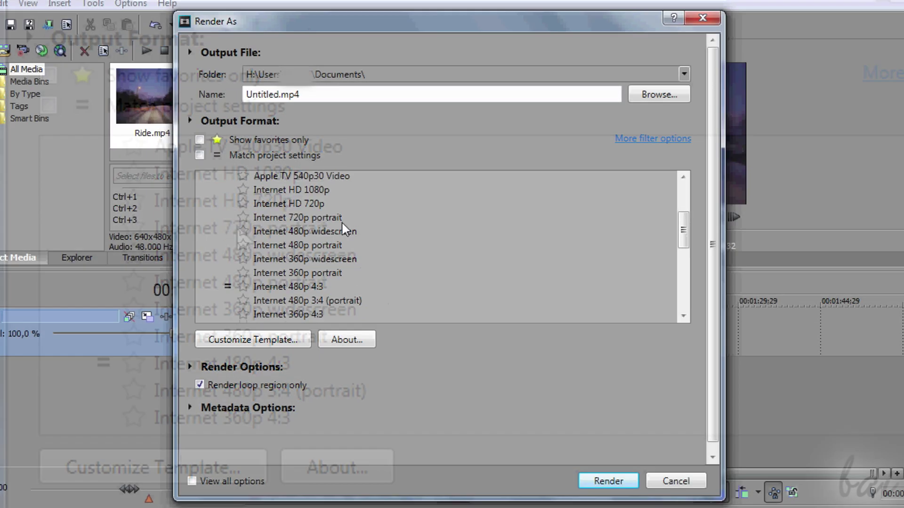
pyautogui.scroll(3, 341, 245)
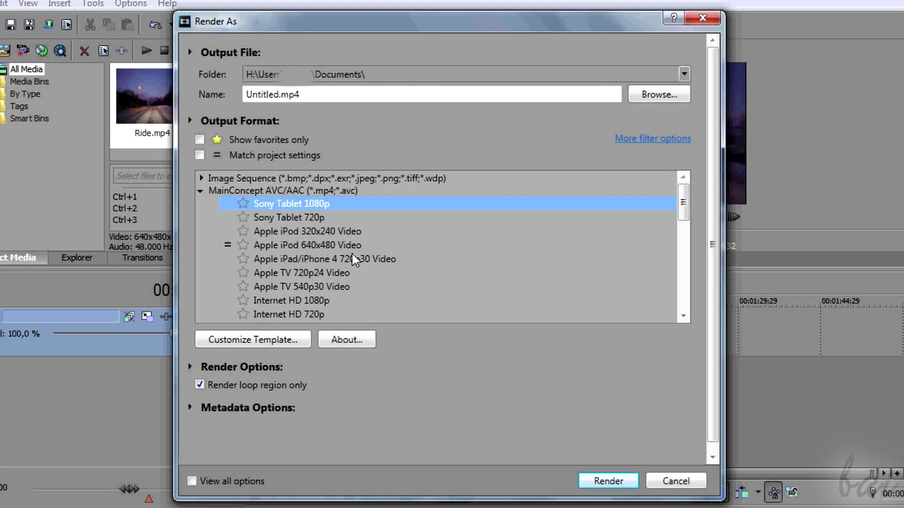
pyautogui.doubleClick(323, 194)
pyautogui.click(310, 193)
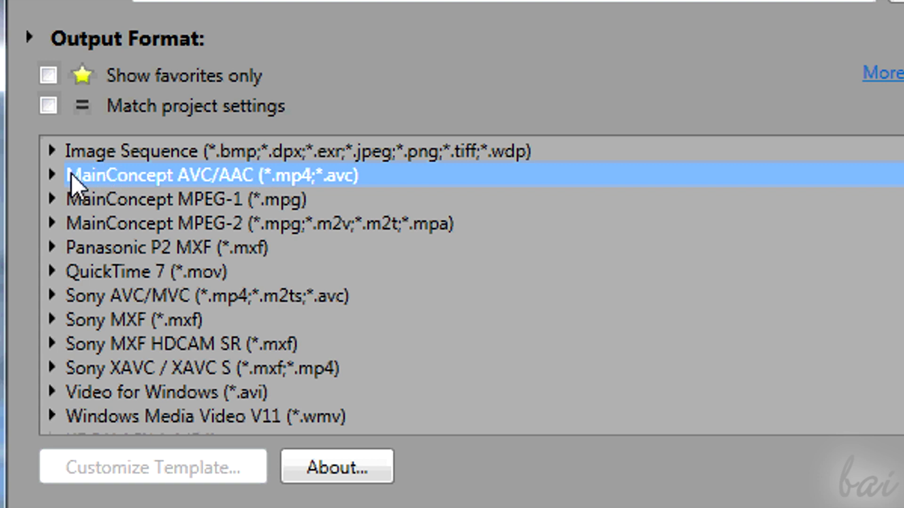
pyautogui.click(51, 175)
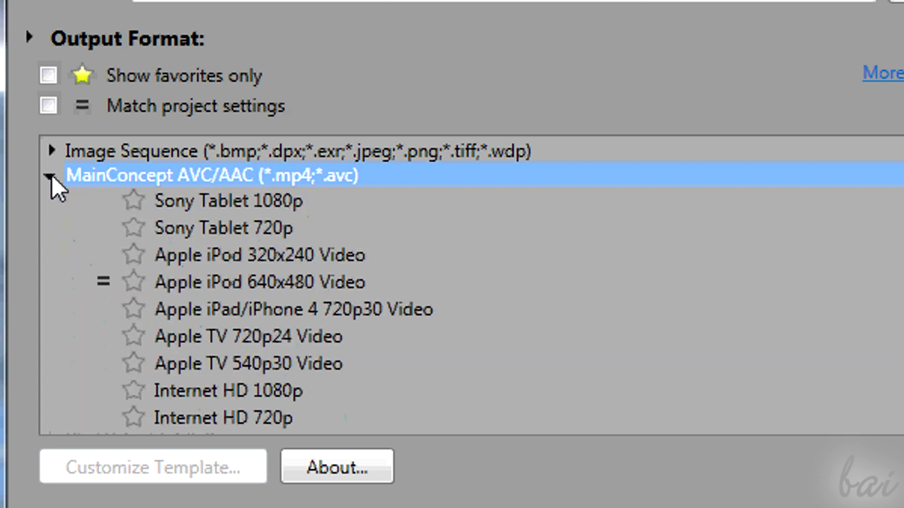
# Keep Sony Tablet 1080p, rename the output to MyRide, and browse to the Desktop folder
pyautogui.click(232, 199)
pyautogui.click(183, 148)
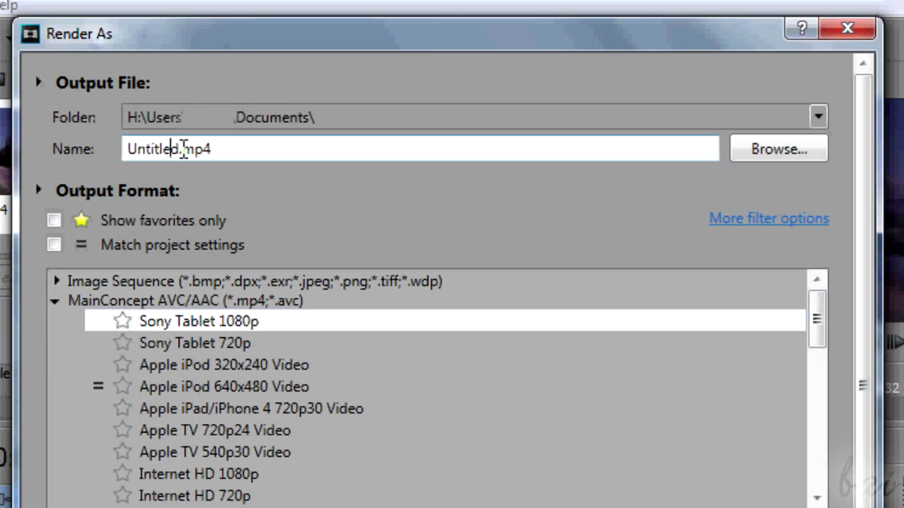
pyautogui.moveTo(142, 148); pyautogui.dragTo(128, 149)
pyautogui.write('Rid')
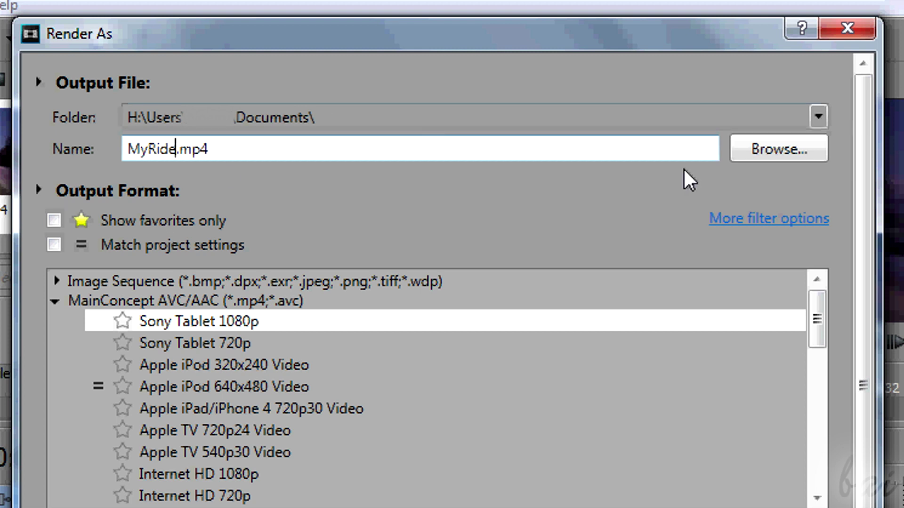
pyautogui.click(766, 156)
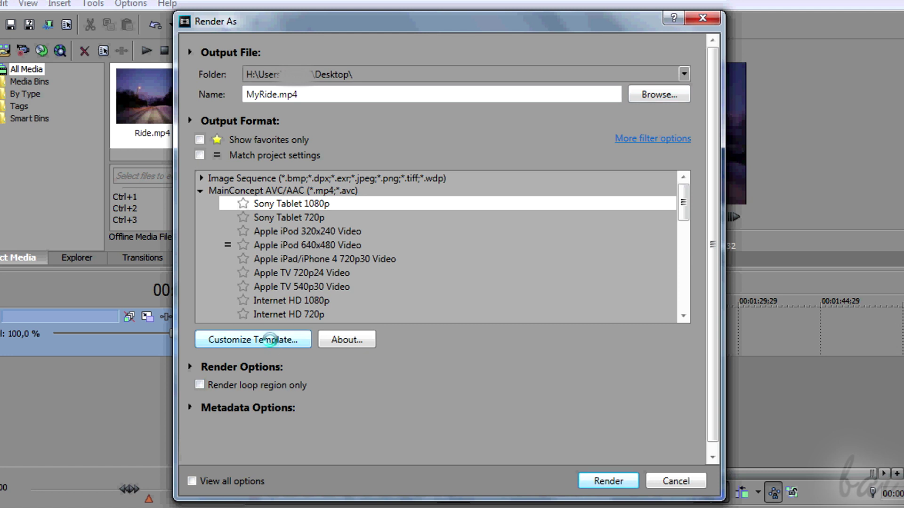
# In Customize Template, set the video frame size to HDV 1080 (1440x1080)
pyautogui.click(272, 341)
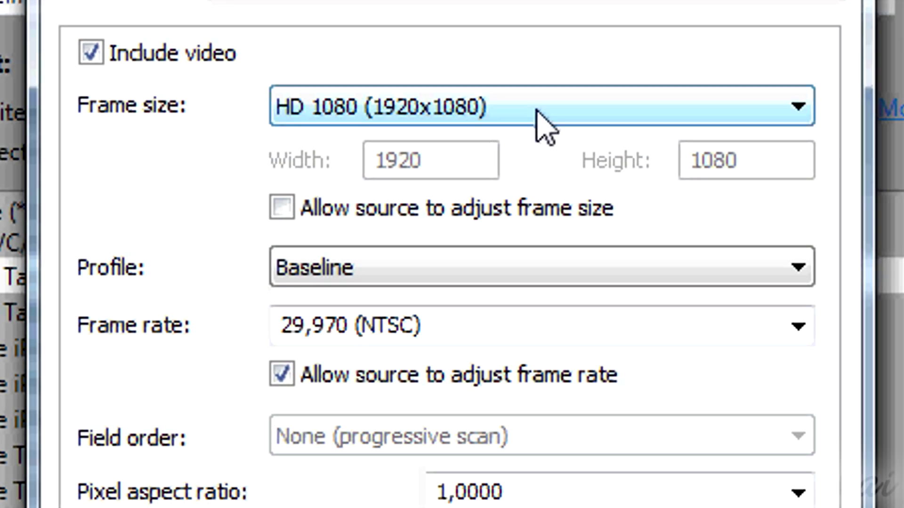
pyautogui.click(546, 108)
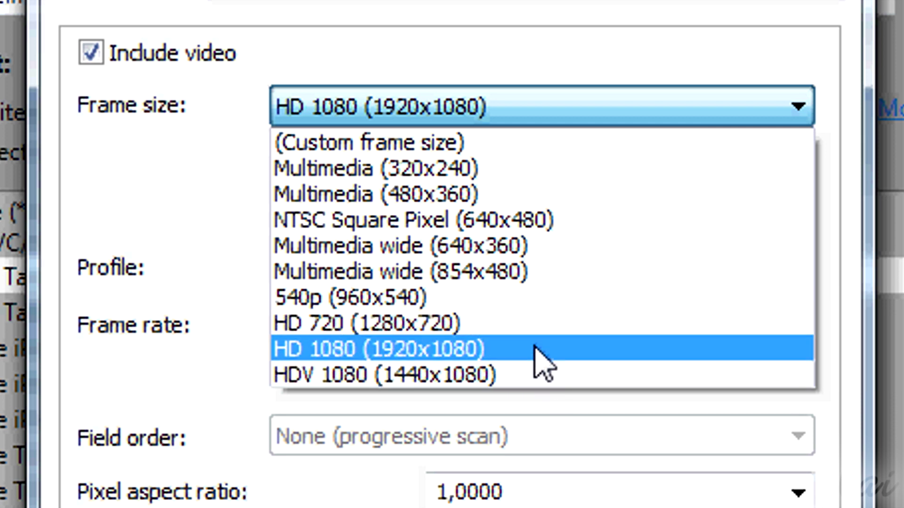
pyautogui.click(517, 371)
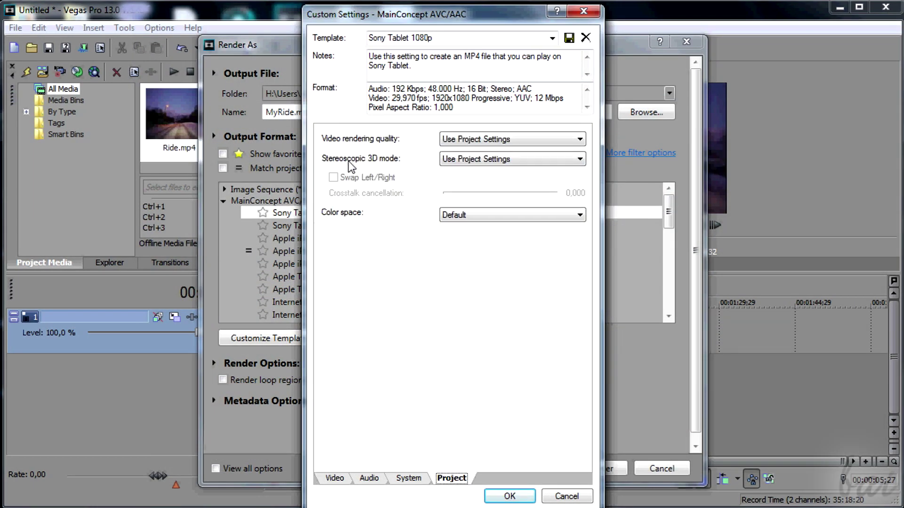
# Set video rendering quality to Best
pyautogui.click(485, 140)
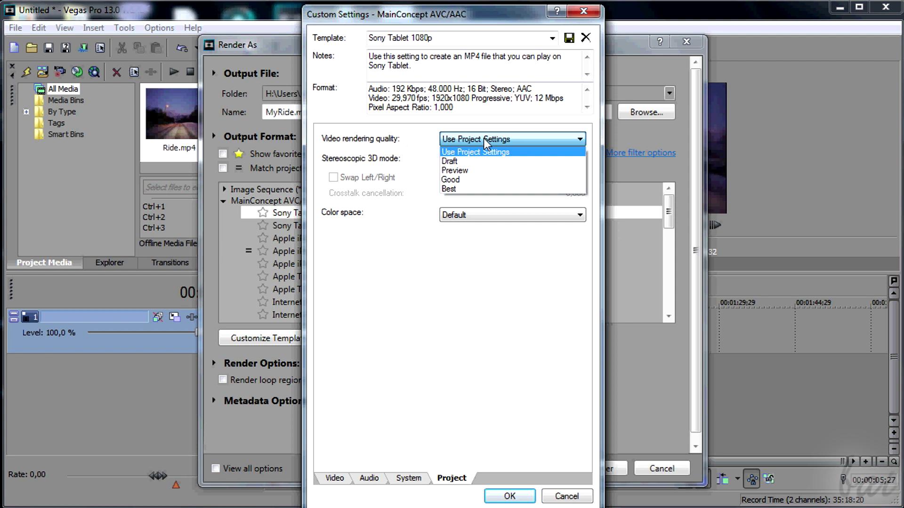
pyautogui.click(471, 191)
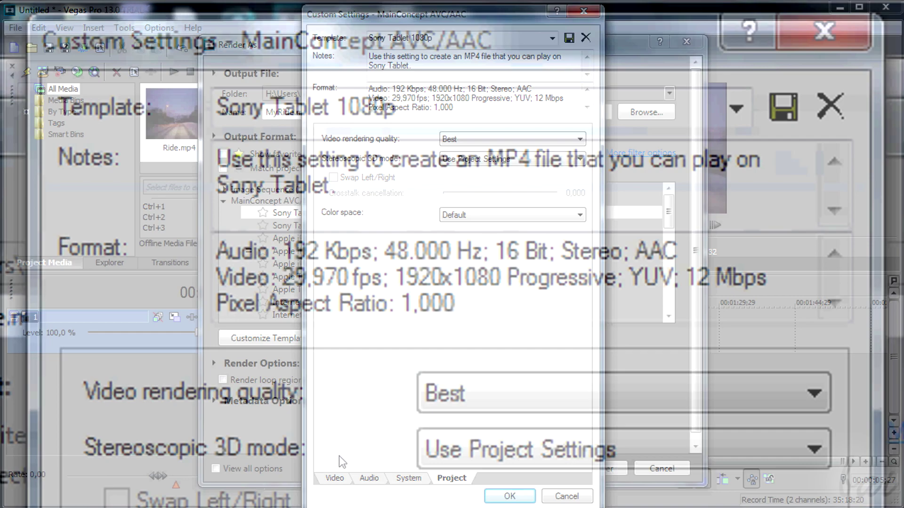
pyautogui.click(335, 478)
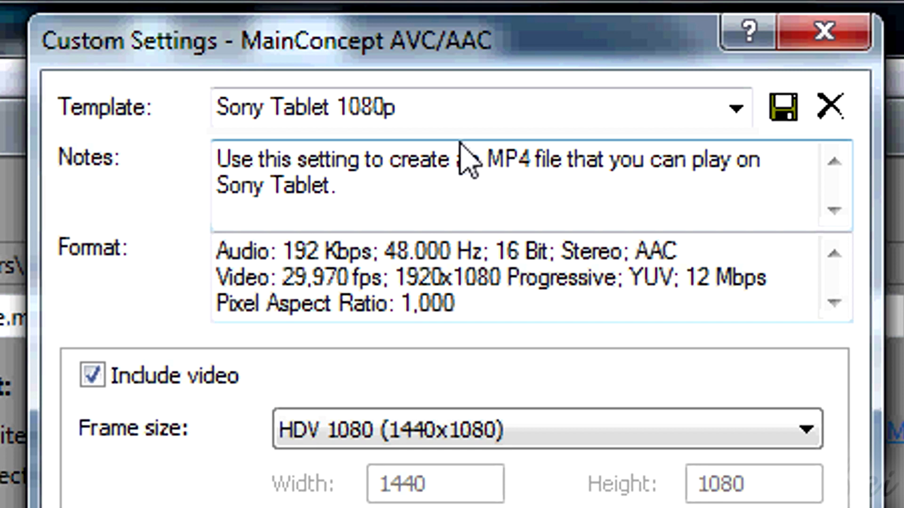
# Name the custom settings '1080p Template' and save it as a template
pyautogui.click(438, 40)
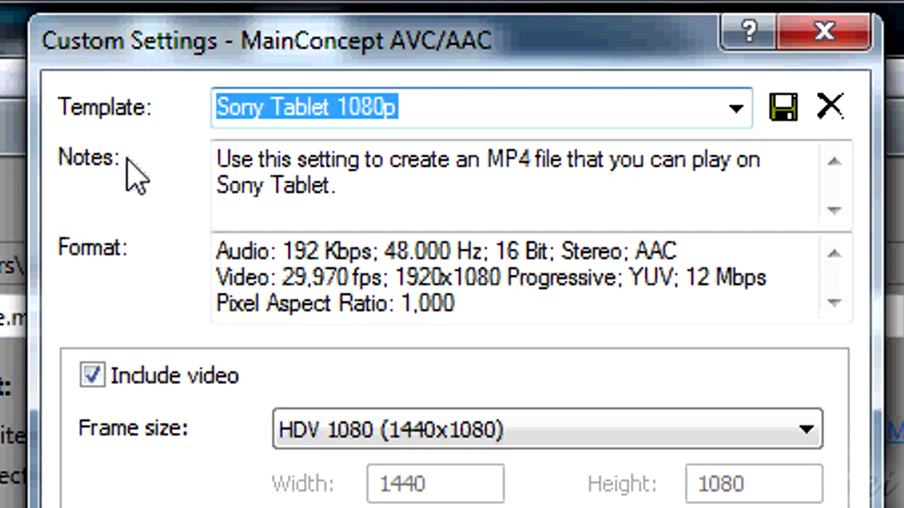
pyautogui.write('1080p Template')
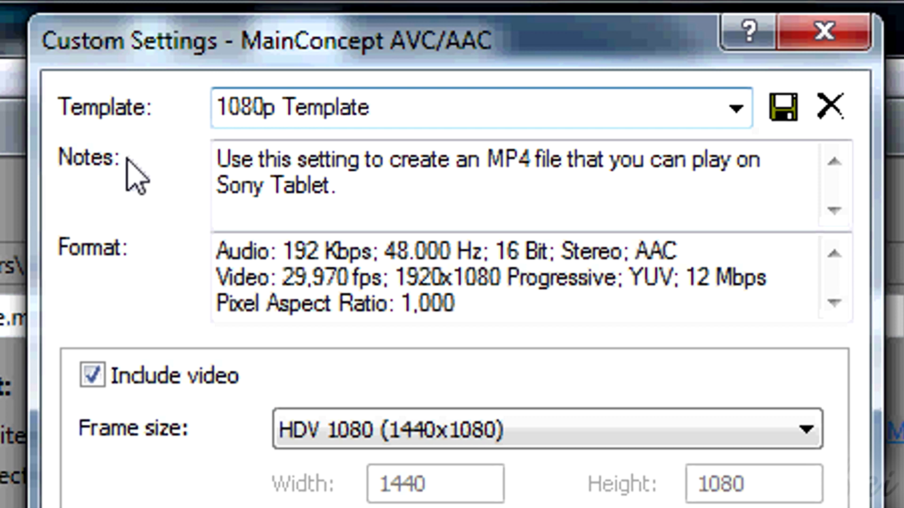
pyautogui.click(793, 114)
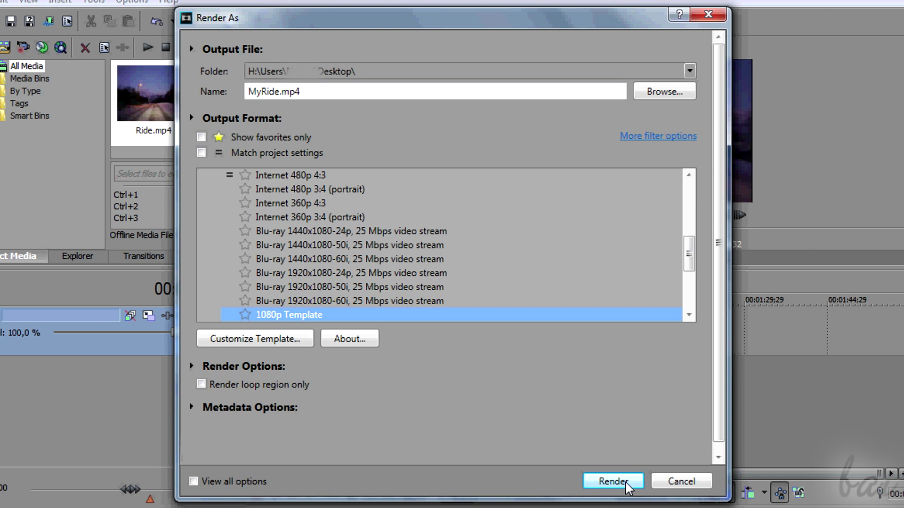
# Render MyRide.mp4 with the 1080p Template settings
pyautogui.click(612, 481)
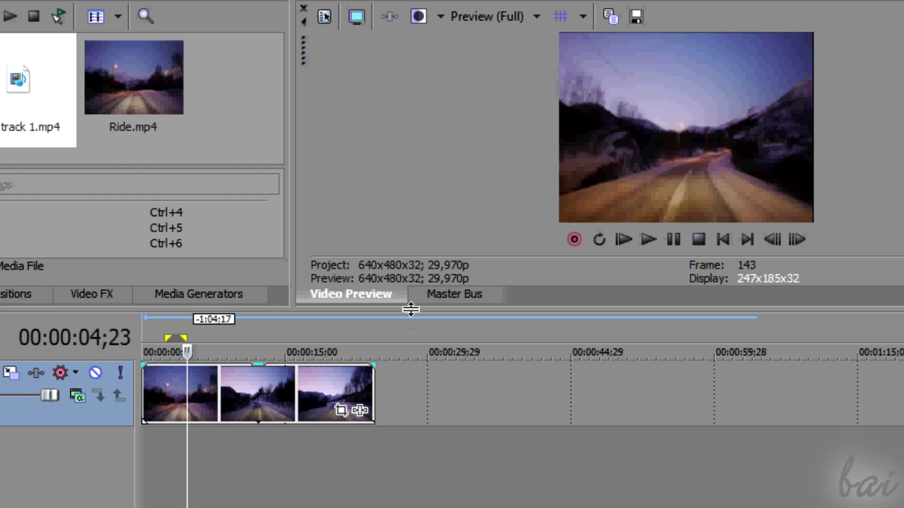
# Enlarge the video preview and drag a short loop region near the timeline start
pyautogui.moveTo(409, 308); pyautogui.dragTo(398, 385)
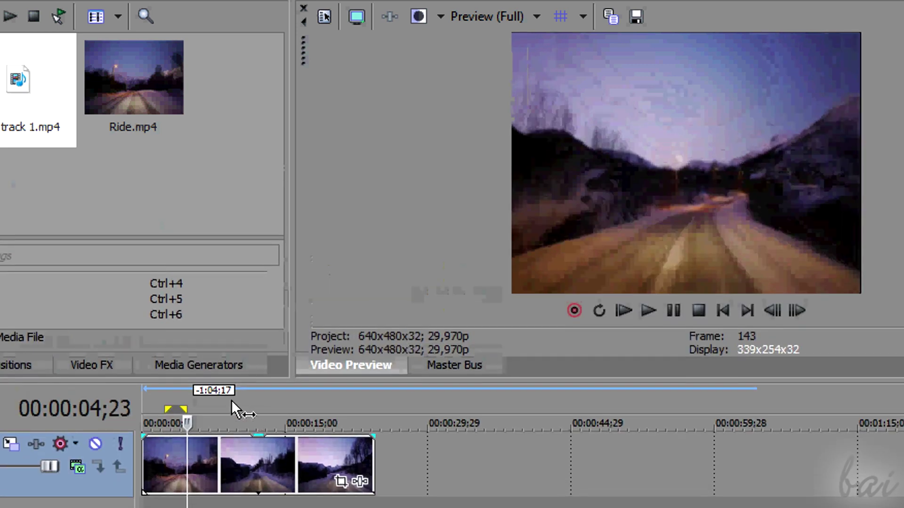
pyautogui.moveTo(236, 404); pyautogui.dragTo(165, 409)
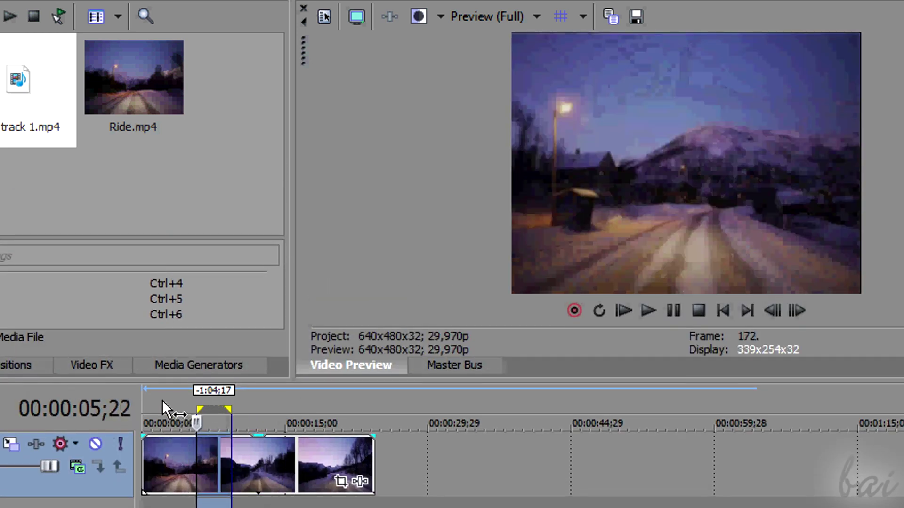
pyautogui.moveTo(230, 409); pyautogui.dragTo(204, 397)
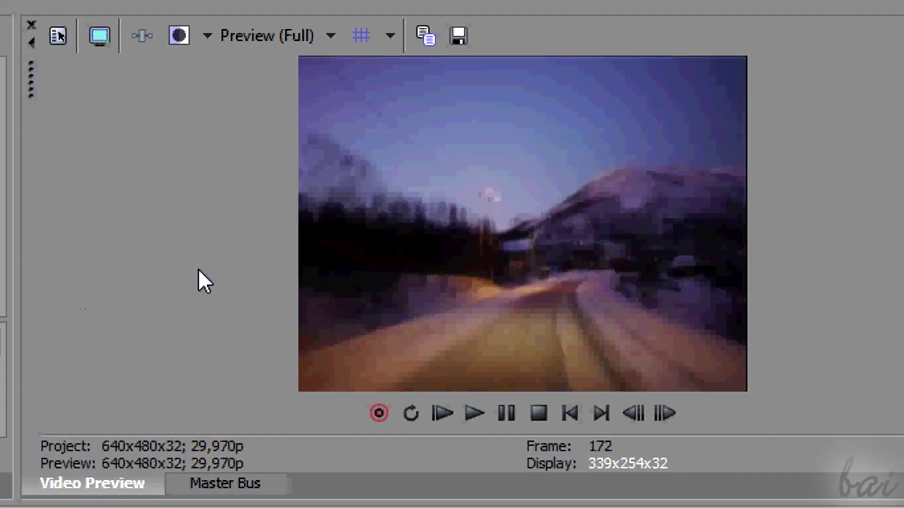
# Set the project video template to HDV 1080-60i (1440x1080; 29,970 fps)
pyautogui.click(61, 37)
pyautogui.click(60, 39)
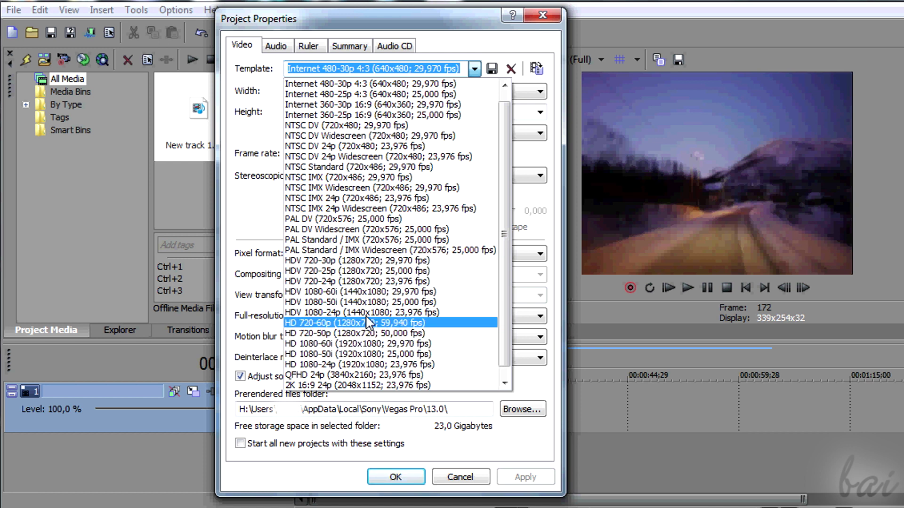
pyautogui.click(354, 294)
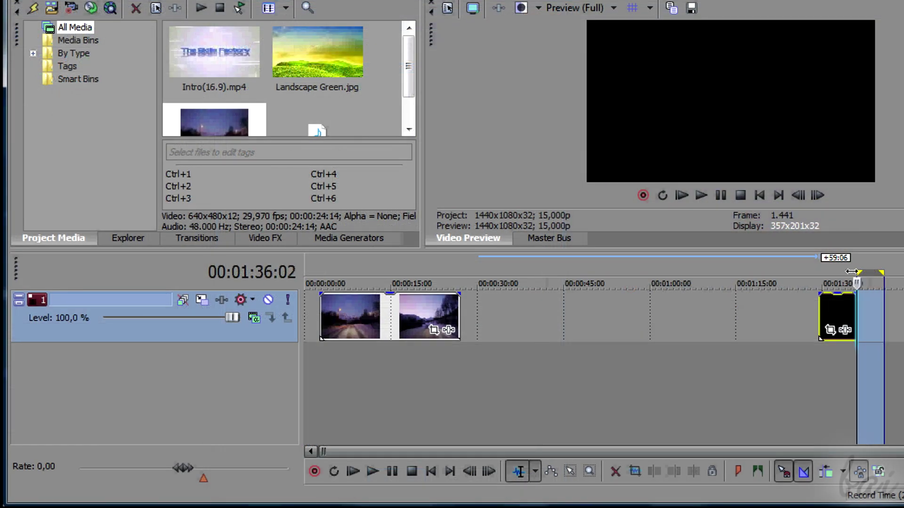
# Mark a loop region from the timeline start and place the playhead at 00:00:19:12
pyautogui.moveTo(851, 272); pyautogui.dragTo(836, 268)
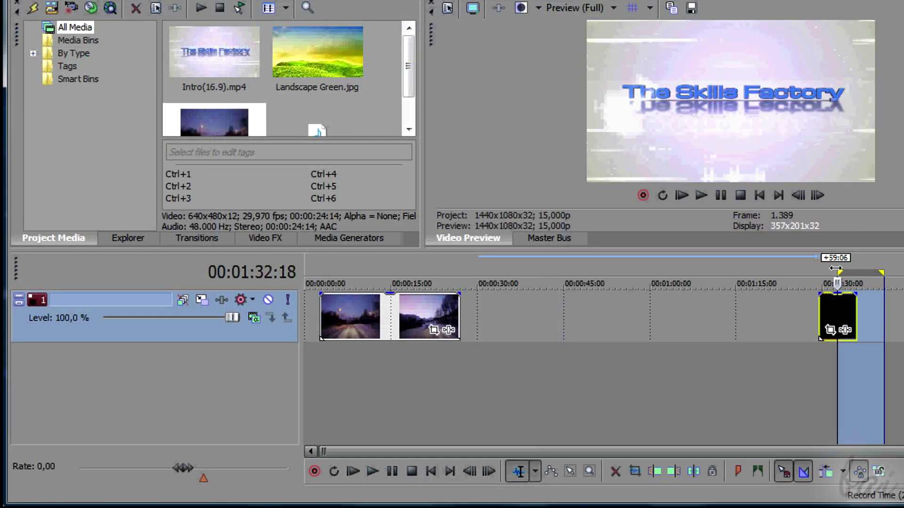
pyautogui.moveTo(313, 273); pyautogui.dragTo(408, 271)
pyautogui.click(415, 315)
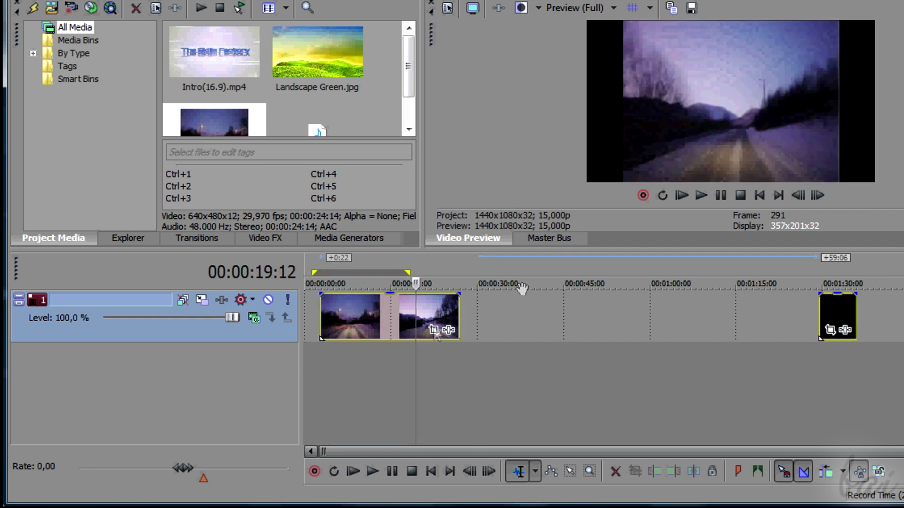
# Insert a video track, shift the intro title 3:20 earlier, move the road clips, and swap track order
pyautogui.click(515, 307)
pyautogui.rightClick(515, 308)
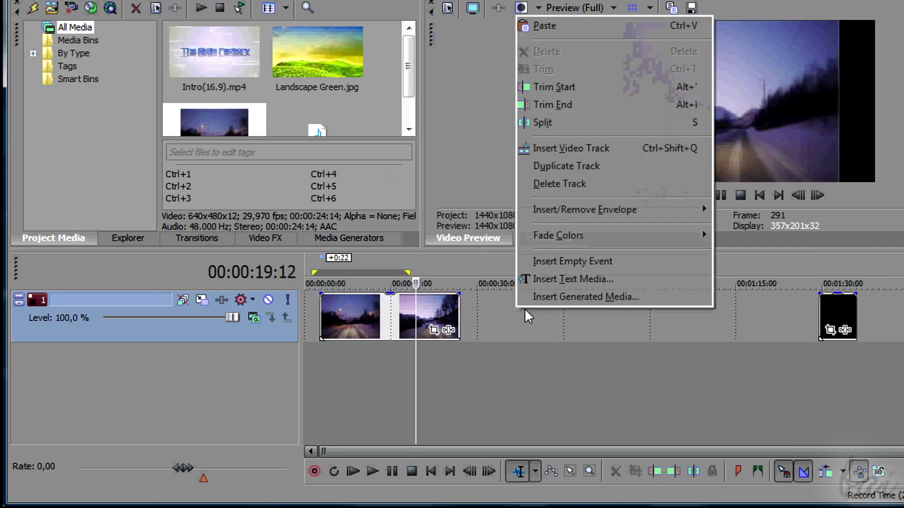
pyautogui.click(589, 149)
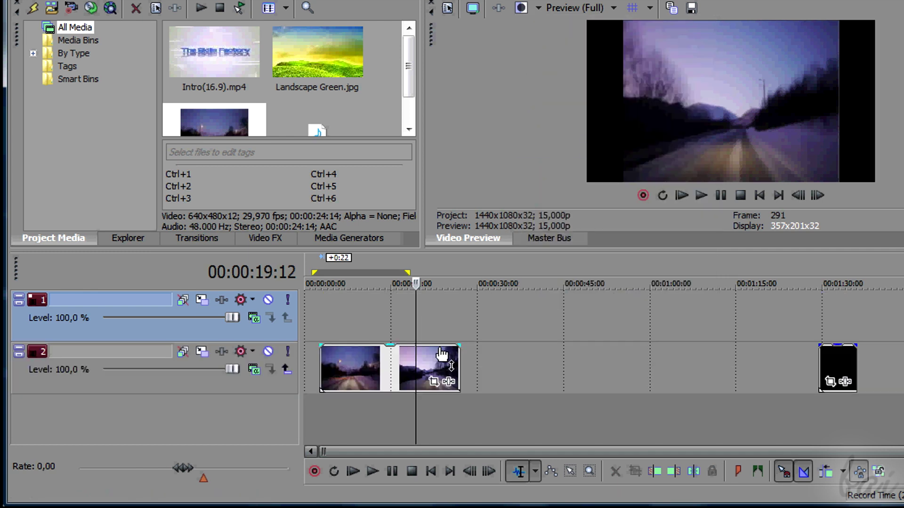
pyautogui.moveTo(838, 370); pyautogui.dragTo(817, 369)
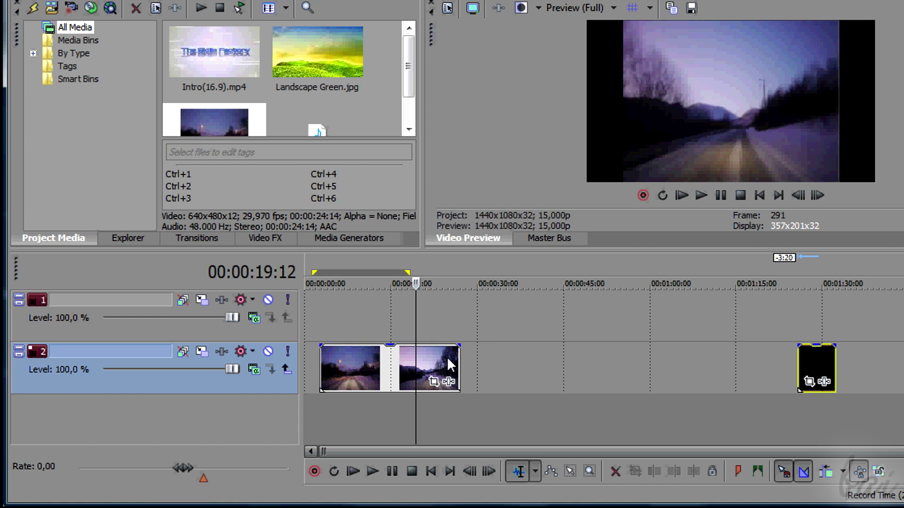
pyautogui.moveTo(354, 371); pyautogui.dragTo(369, 324)
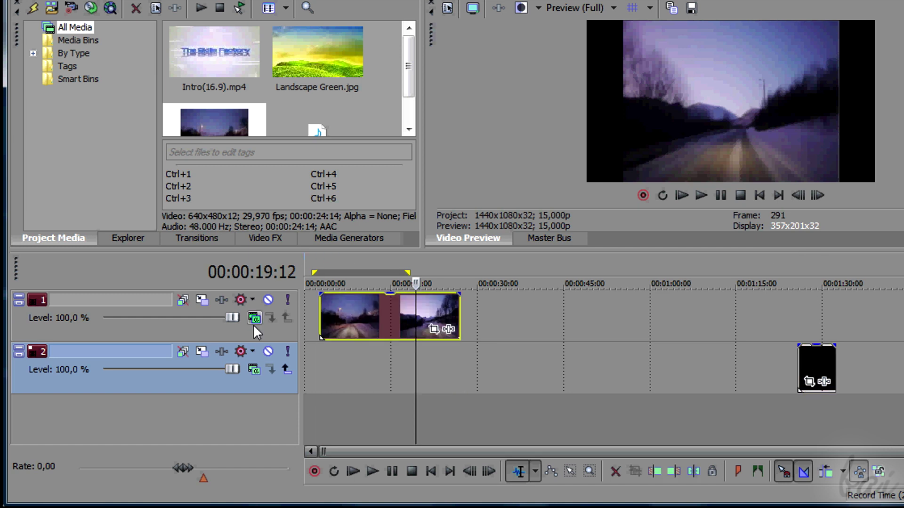
pyautogui.moveTo(191, 323); pyautogui.dragTo(197, 374)
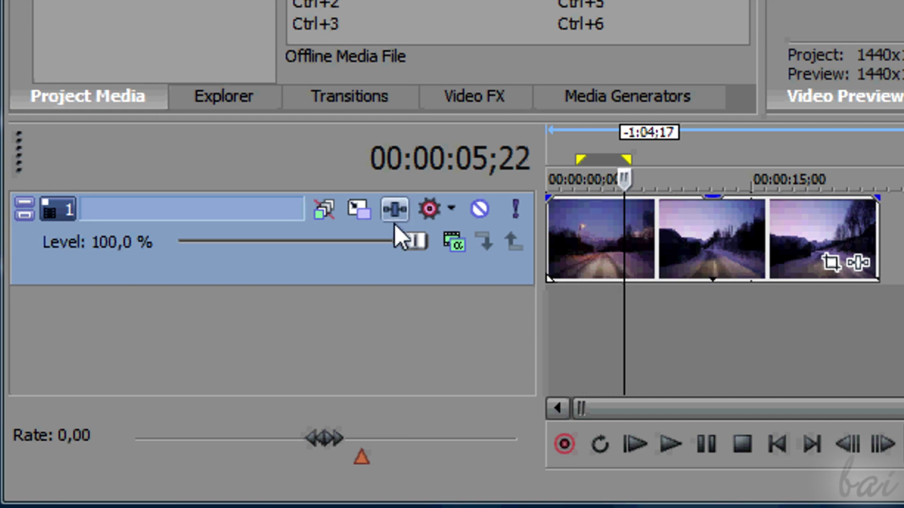
# In Track Motion for track 1, drag the frame outward to about 1.963,81 × 1.093,17
pyautogui.click(360, 210)
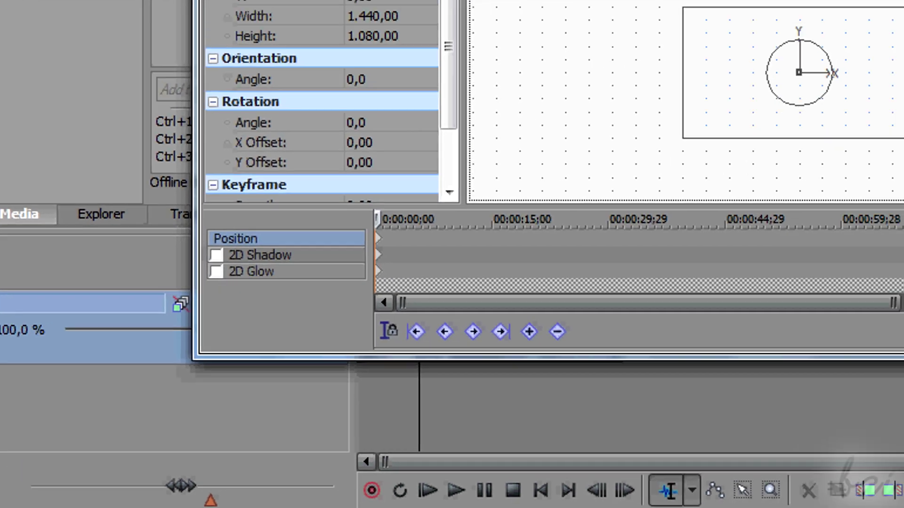
pyautogui.moveTo(587, 307); pyautogui.dragTo(609, 309)
pyautogui.moveTo(409, 309); pyautogui.dragTo(375, 310)
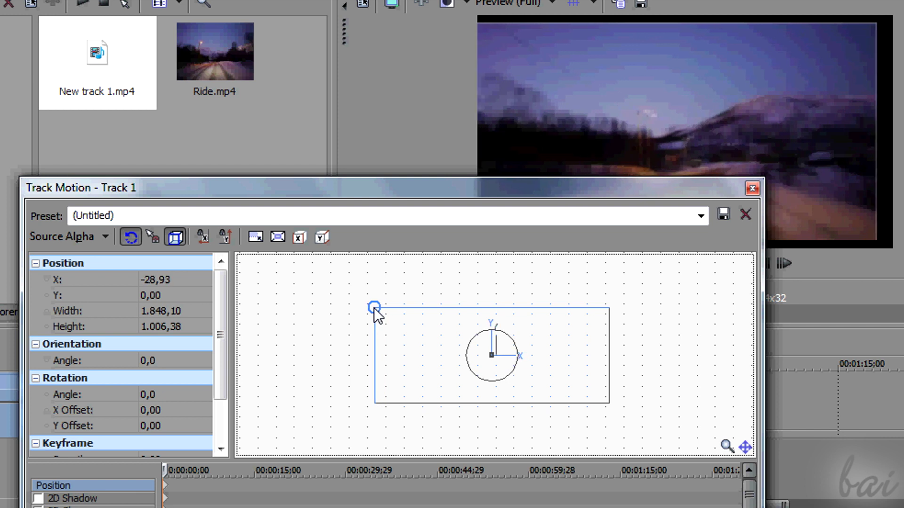
pyautogui.moveTo(609, 309); pyautogui.dragTo(618, 307)
pyautogui.moveTo(375, 307); pyautogui.dragTo(370, 306)
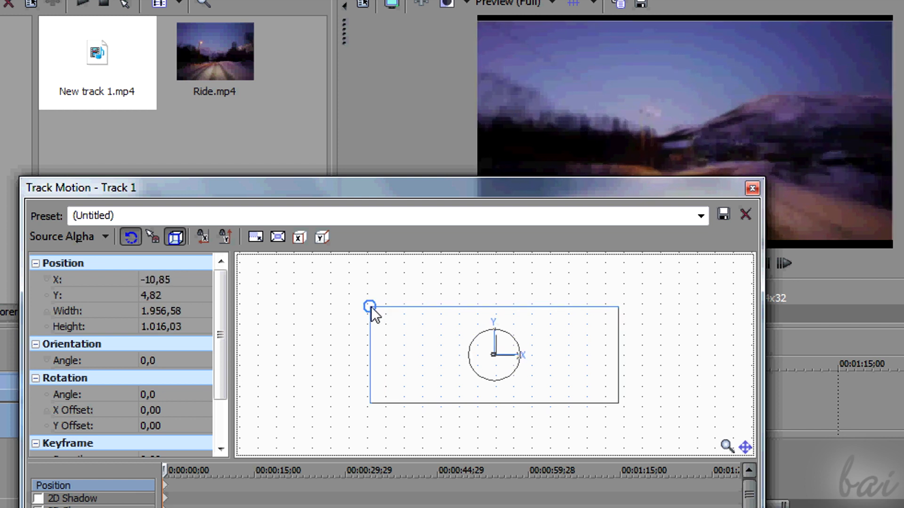
pyautogui.moveTo(618, 306); pyautogui.dragTo(618, 303)
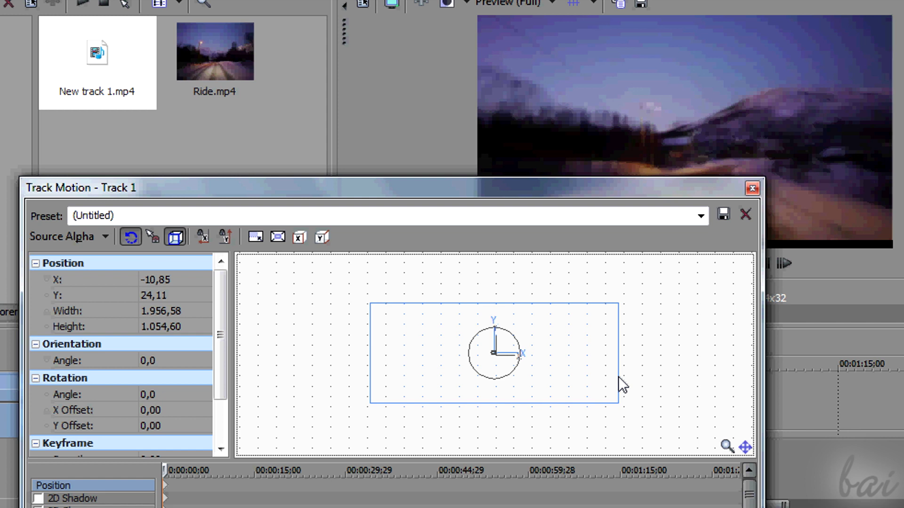
pyautogui.moveTo(618, 403); pyautogui.dragTo(619, 407)
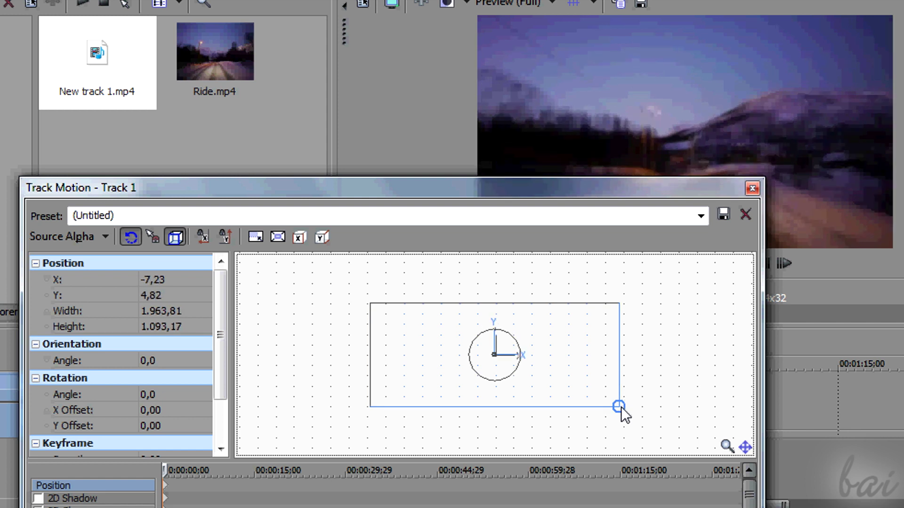
# Render the project via Ctrl+M as 'MyRideHD' with the 1080p Template
pyautogui.click(752, 189)
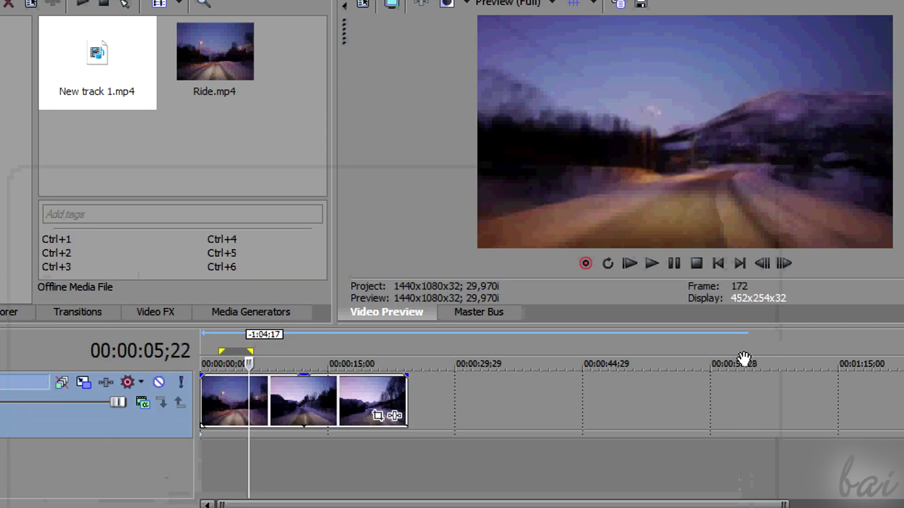
pyautogui.scroll(-2, 297, 363)
pyautogui.hotkey('ctrl', 'm')
pyautogui.write('My')
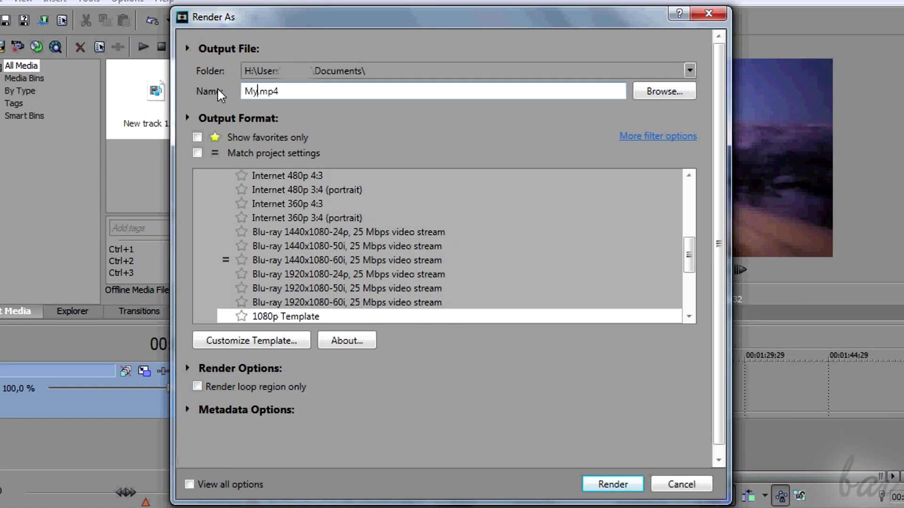
pyautogui.write('RideHD')
pyautogui.click(409, 317)
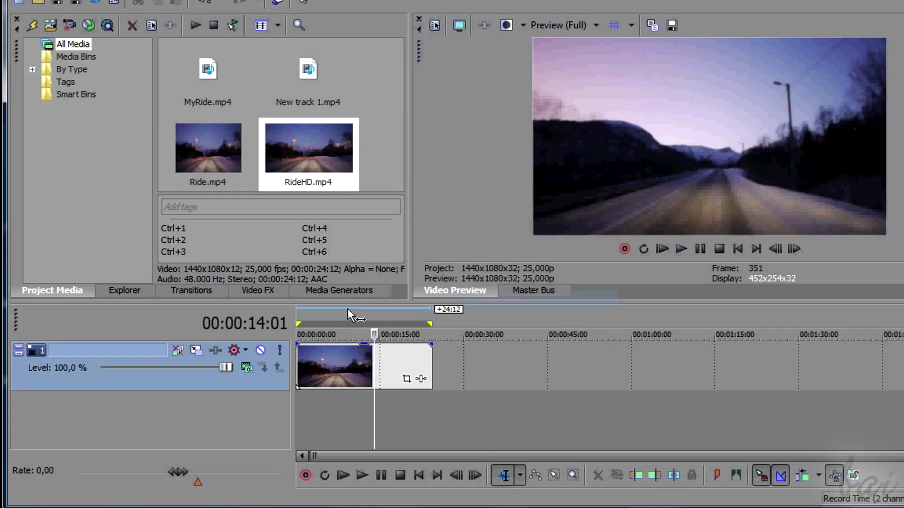
# Preview a loop over roughly 7–13 seconds, then redraw it from 00:00:04;22 to 00:00:07;24
pyautogui.click(431, 327)
pyautogui.moveTo(405, 313); pyautogui.dragTo(515, 311)
pyautogui.press('space')
pyautogui.click(369, 324)
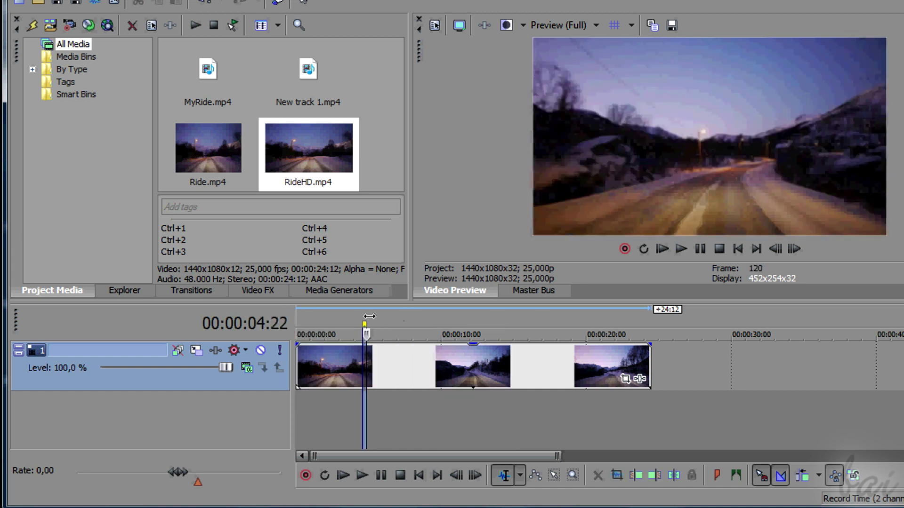
pyautogui.moveTo(369, 316); pyautogui.dragTo(412, 323)
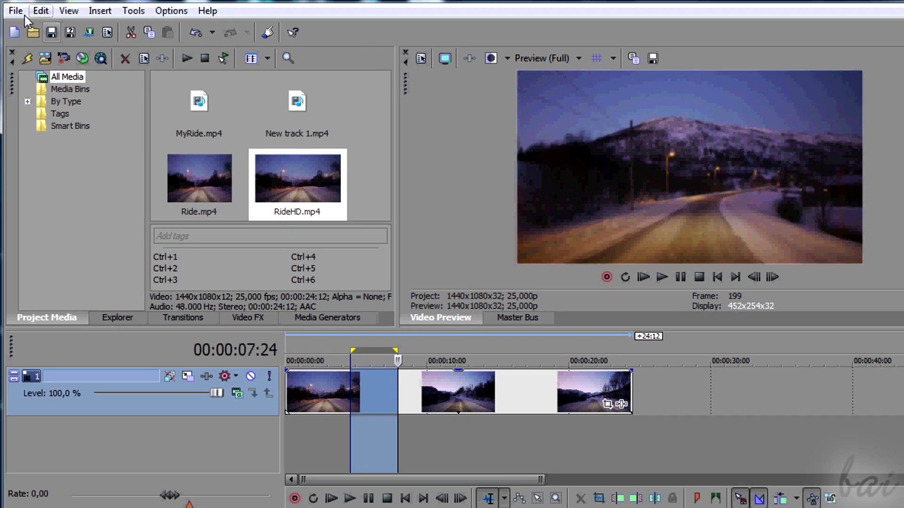
# Render only the loop region with 'Render loop region only' ticked in Render As
pyautogui.click(23, 13)
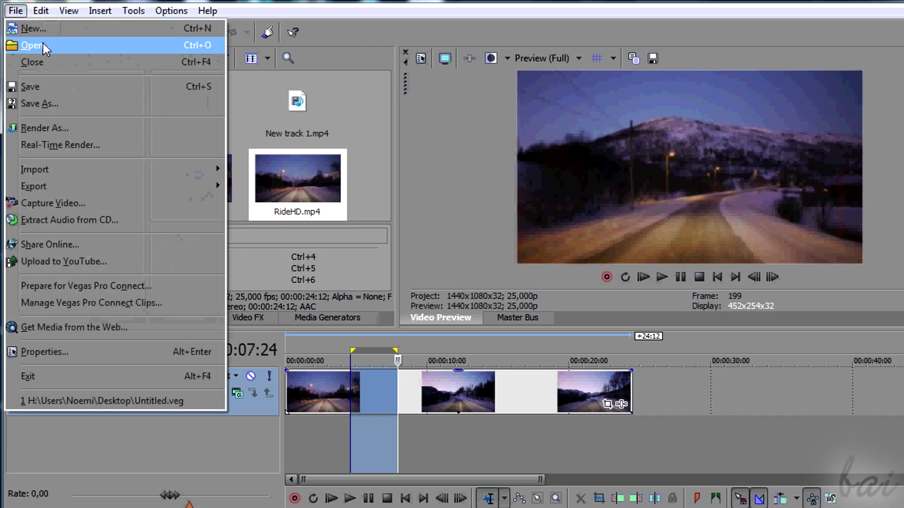
pyautogui.click(62, 125)
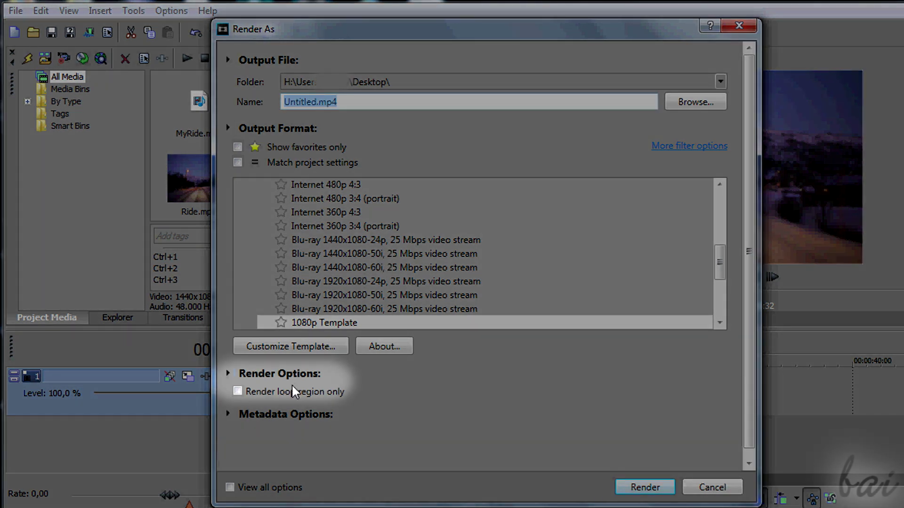
pyautogui.click(237, 392)
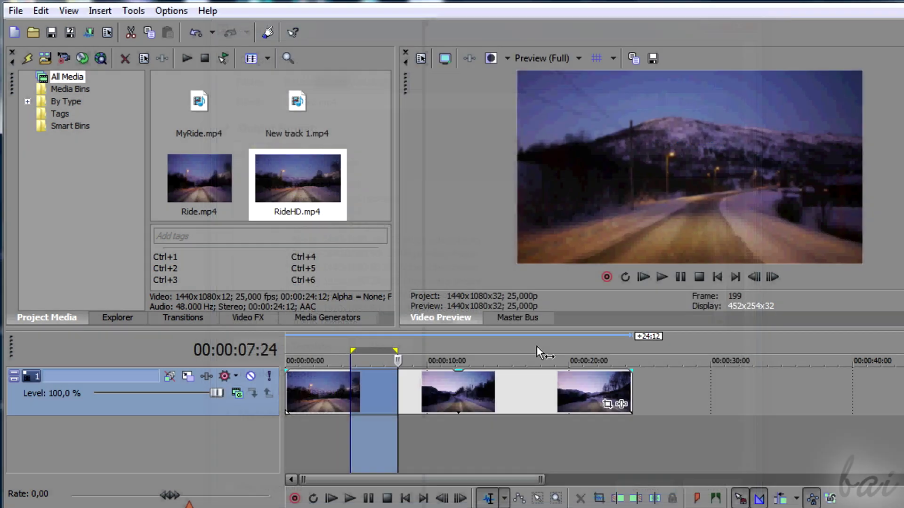
pyautogui.click(537, 346)
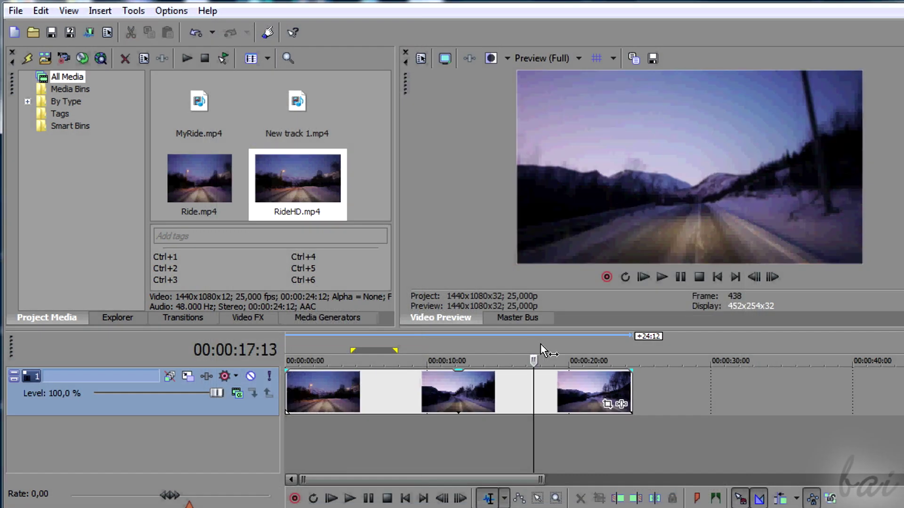